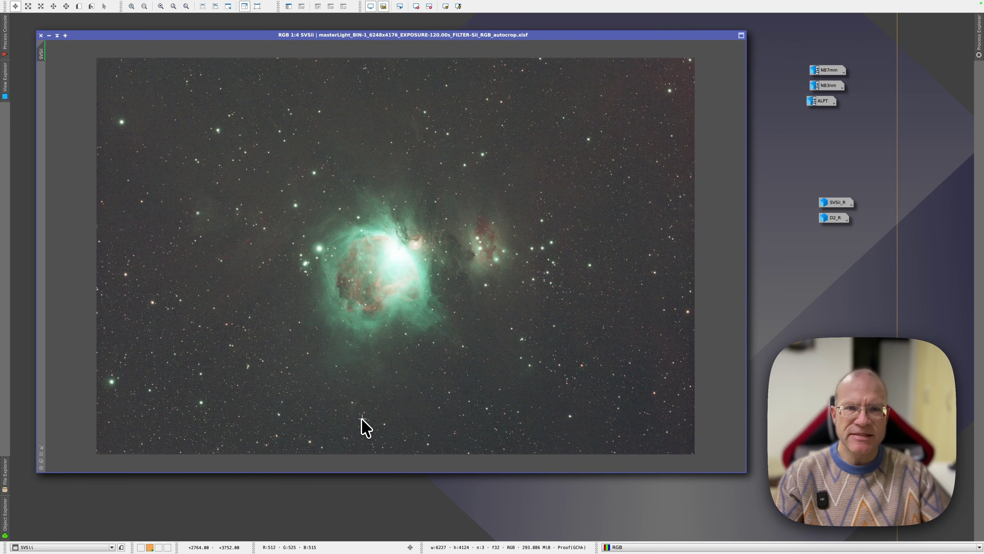
# - Compare the SVSii and D2 colour images of M42 by alternating between them, including the nebula and nearby stars at 1:1
pyautogui.hotkey('ctrl', 'Tab')
pyautogui.hotkey('ctrl', 'Tab')
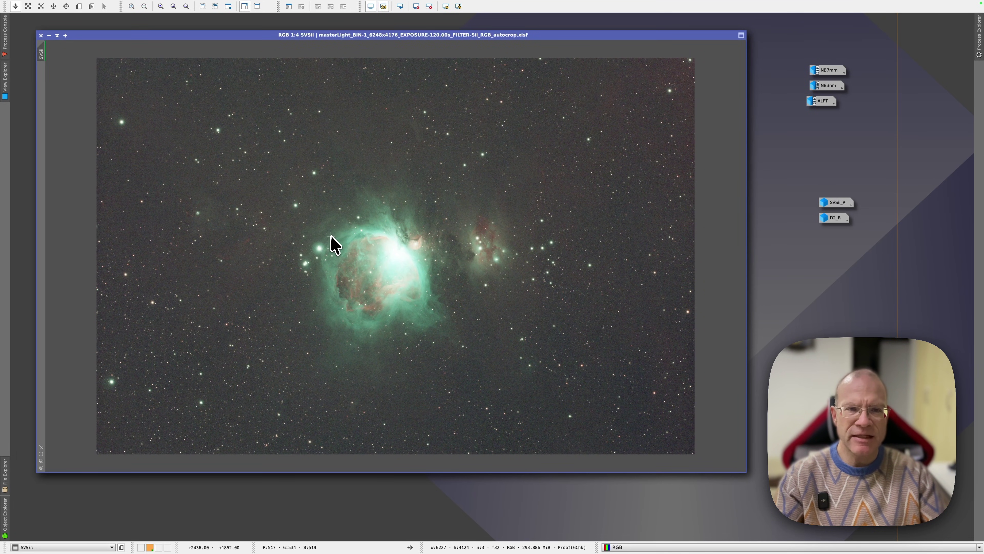
pyautogui.scroll(3, 333, 244)
pyautogui.hotkey('ctrl', 'Tab')
pyautogui.hotkey('ctrl', 'Tab')
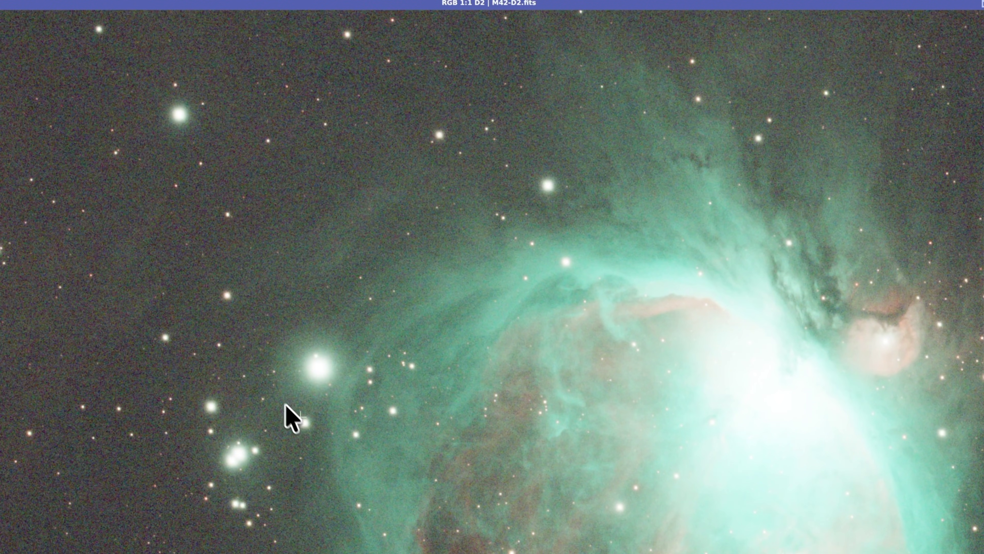
pyautogui.hotkey('ctrl', 'Tab')
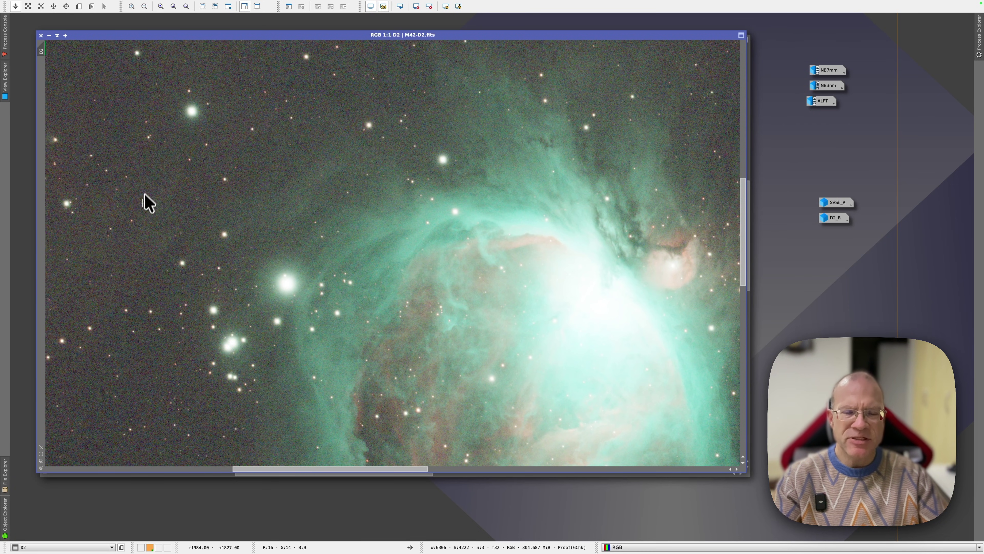
# - Minimize the SVSii and D2 colour images and restore the grayscale images SVSii_R and D2_R
pyautogui.click(49, 35)
pyautogui.click(51, 39)
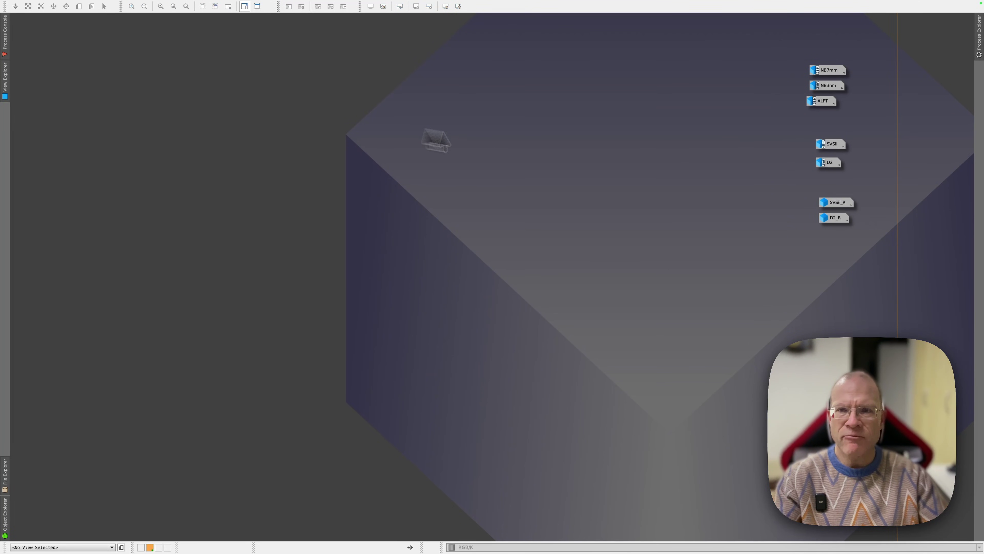
pyautogui.doubleClick(835, 203)
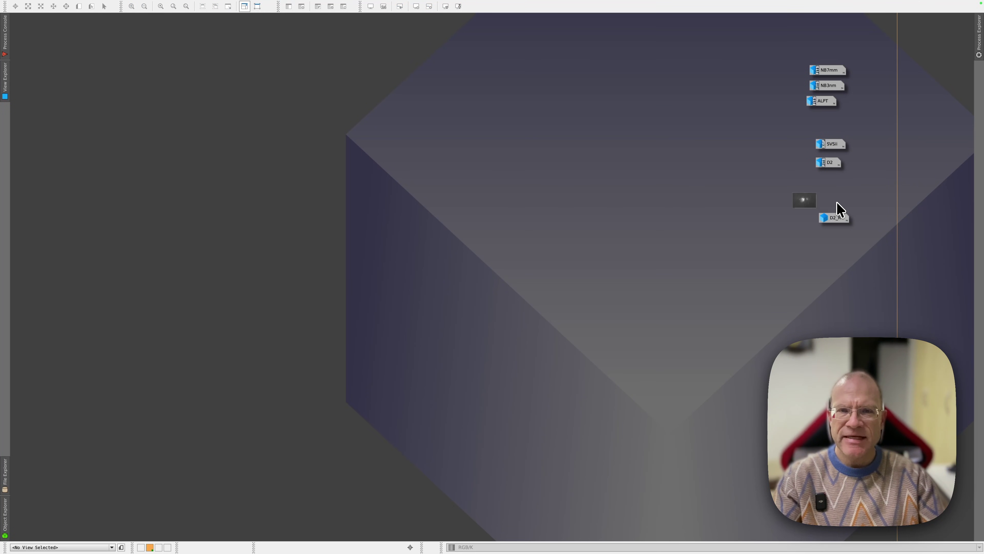
pyautogui.doubleClick(836, 220)
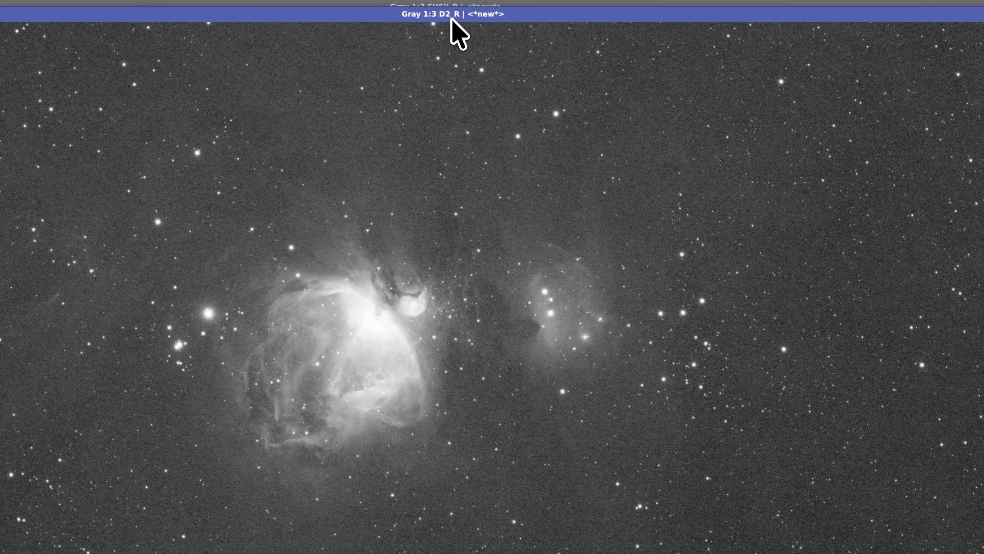
# - Alternate repeatedly between SVSii_R and D2_R to compare the nebula's structure, faint surrounding nebulosity and background
pyautogui.hotkey('ctrl', 'Tab')
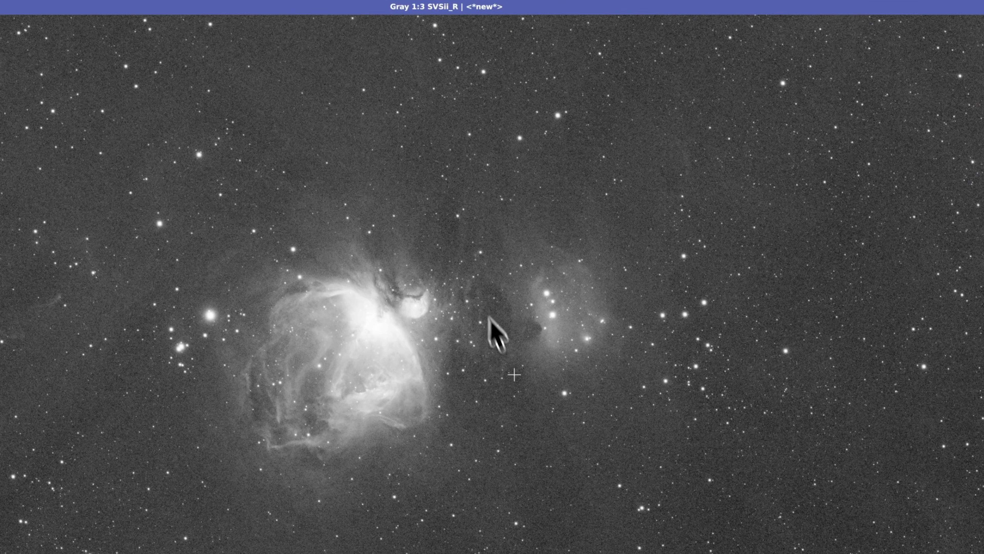
pyautogui.hotkey('ctrl', 'Tab')
pyautogui.hotkey('ctrl', 'Tab')
pyautogui.hotkey('ctrl', 'Tab')
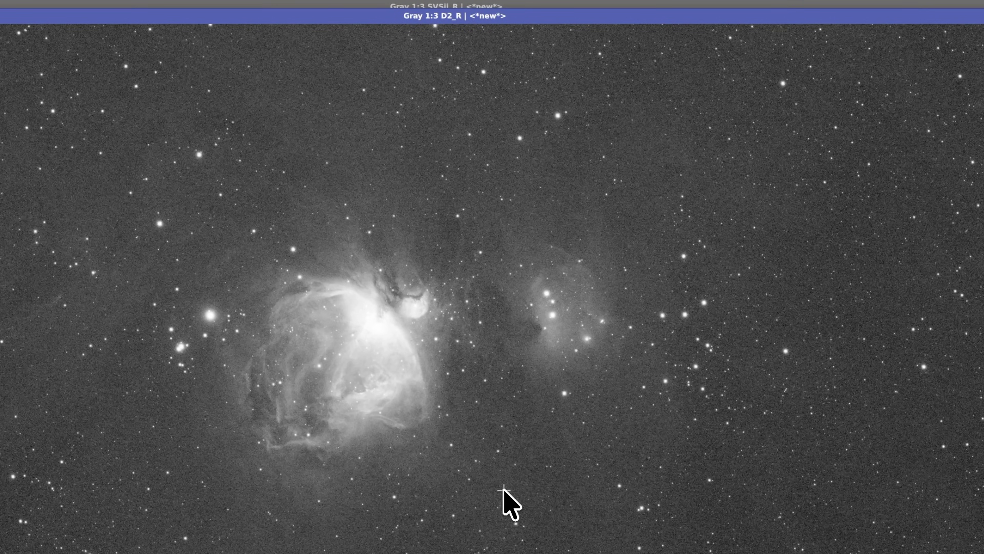
pyautogui.hotkey('ctrl', 'Tab')
pyautogui.hotkey('ctrl', 'Tab')
pyautogui.hotkey('ctrl', 'Tab')
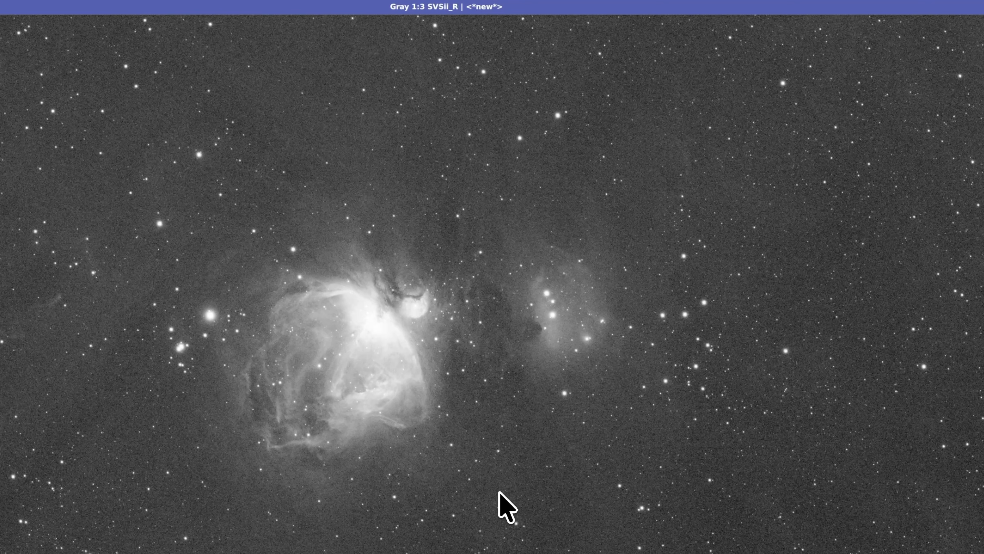
pyautogui.hotkey('ctrl', 'Tab')
pyautogui.hotkey('ctrl', 'Tab')
pyautogui.hotkey('ctrl', 'Tab')
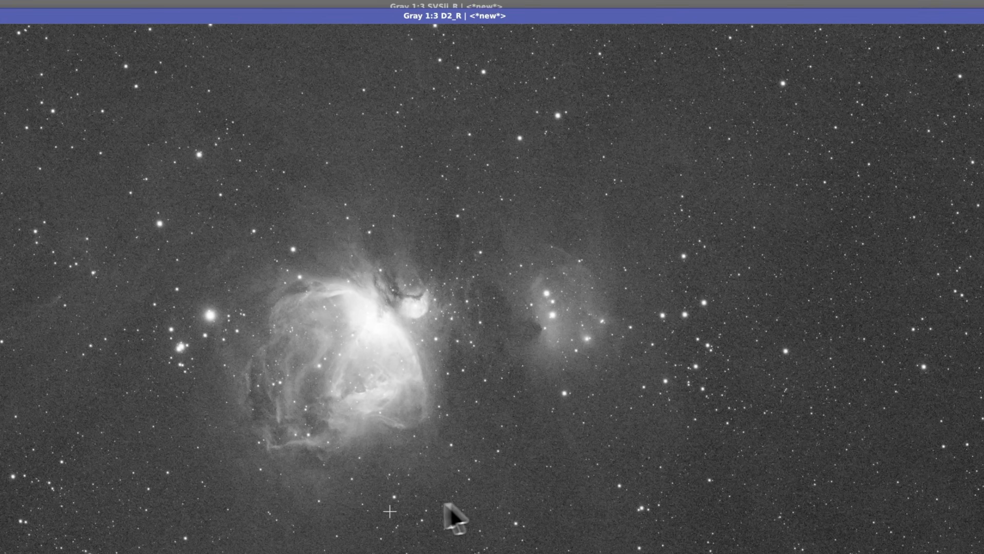
pyautogui.hotkey('ctrl', 'Tab')
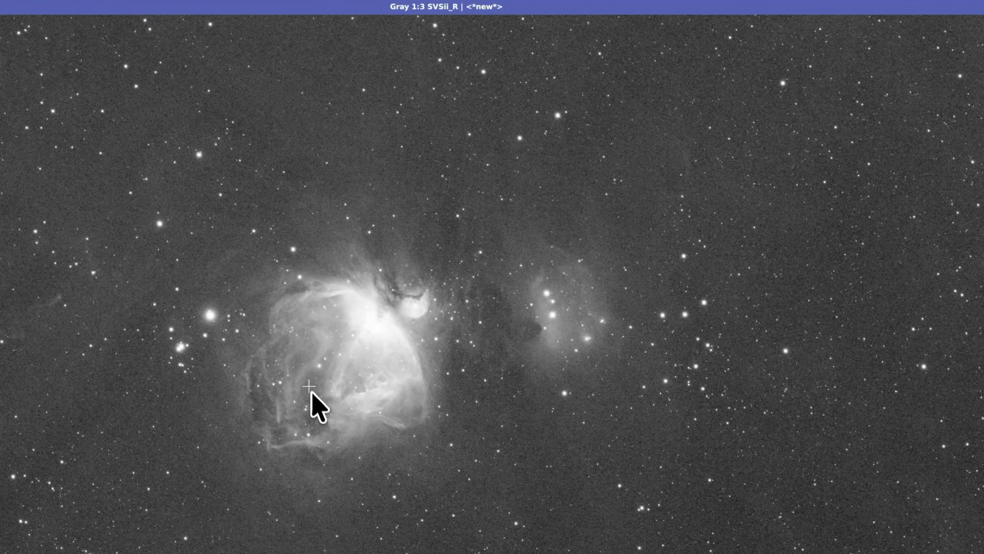
pyautogui.hotkey('ctrl', 'Tab')
pyautogui.hotkey('ctrl', 'Tab')
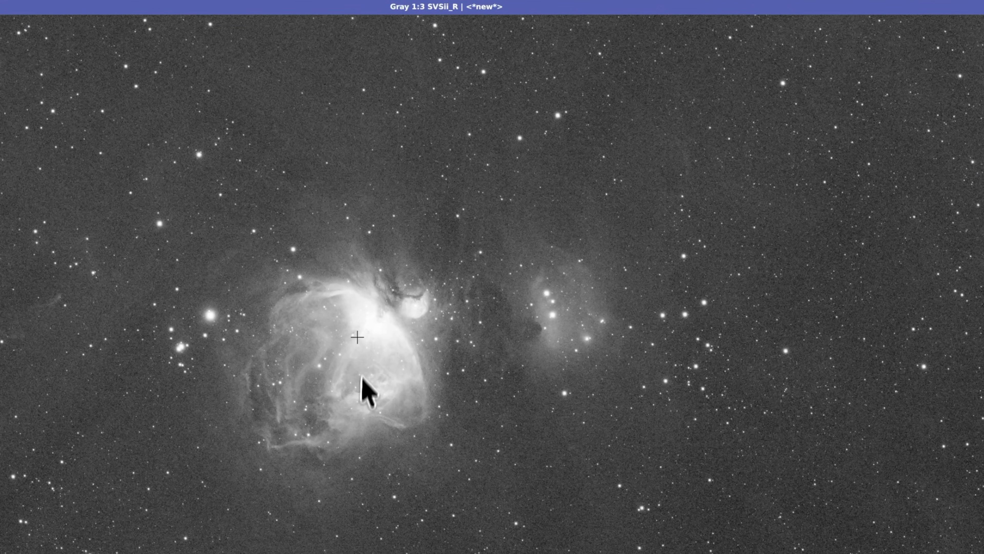
pyautogui.hotkey('ctrl', 'Tab')
pyautogui.hotkey('ctrl', 'Tab')
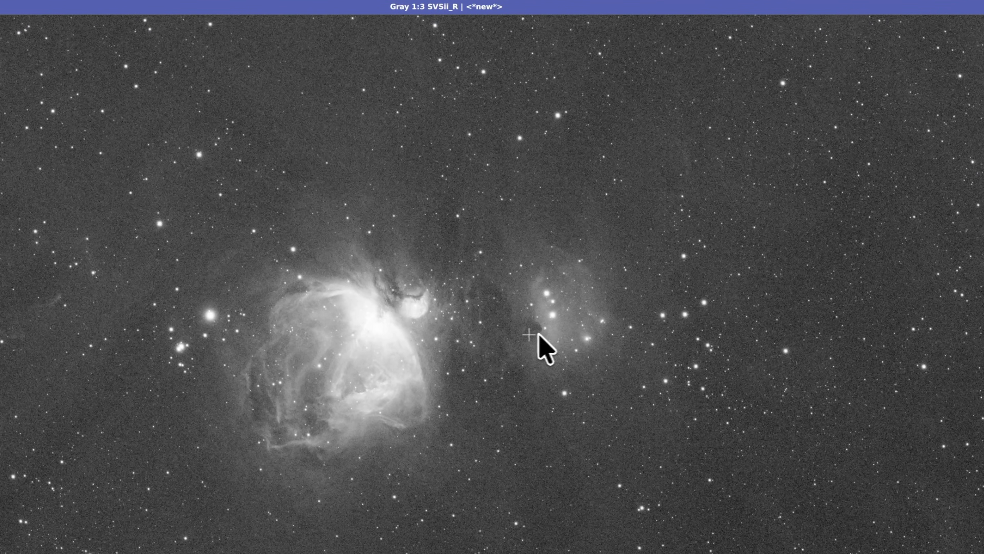
pyautogui.hotkey('ctrl', 'Tab')
pyautogui.hotkey('ctrl', 'Tab')
pyautogui.hotkey('ctrl', 'Tab')
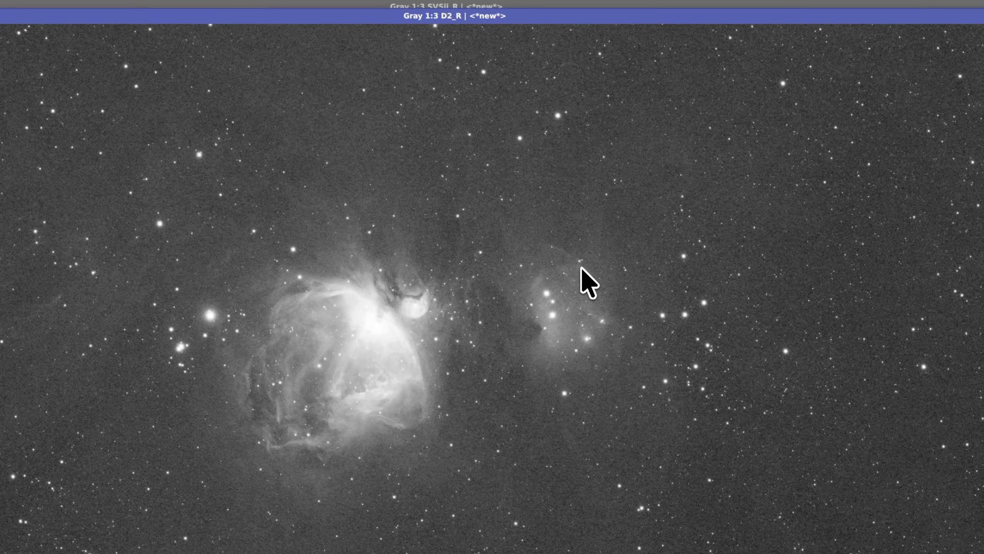
pyautogui.hotkey('ctrl', 'Tab')
pyautogui.hotkey('ctrl', 'Tab')
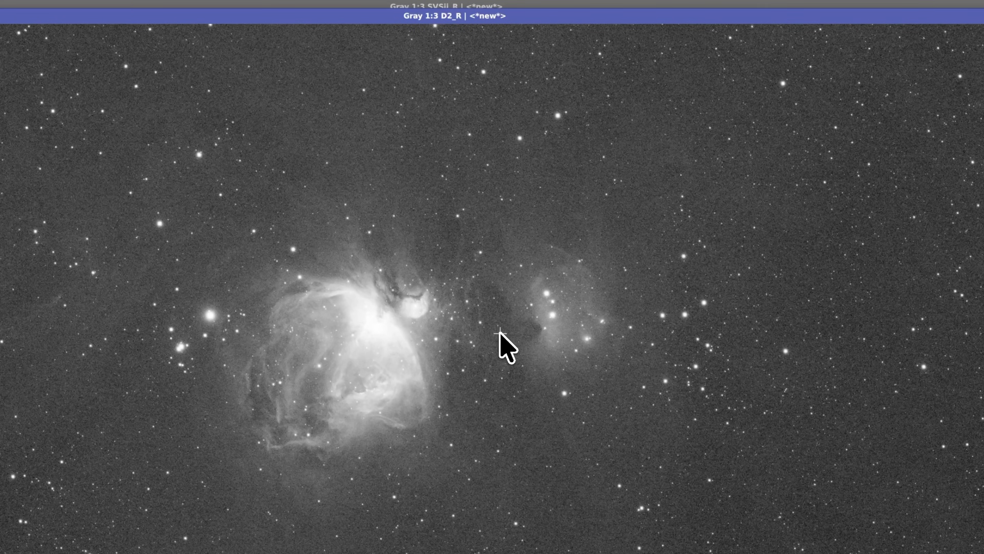
pyautogui.hotkey('ctrl', 'Tab')
pyautogui.hotkey('ctrl', 'Tab')
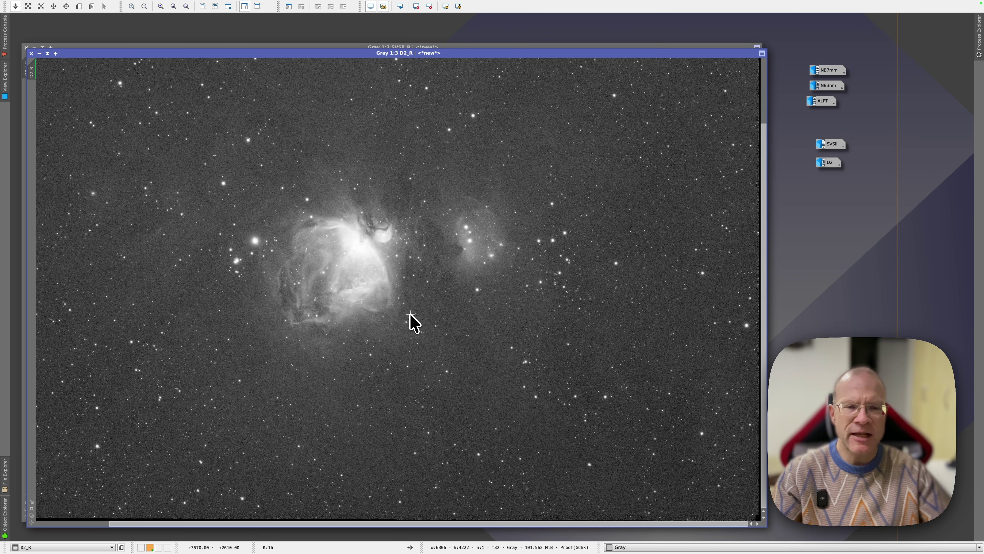
pyautogui.hotkey('ctrl', 'Tab')
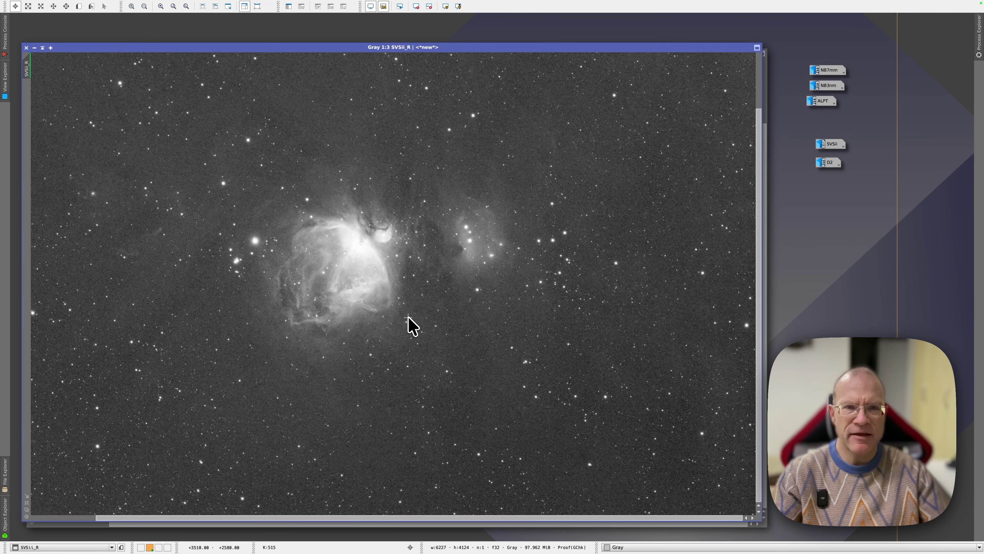
pyautogui.hotkey('ctrl', 'Tab')
pyautogui.hotkey('ctrl', 'Tab')
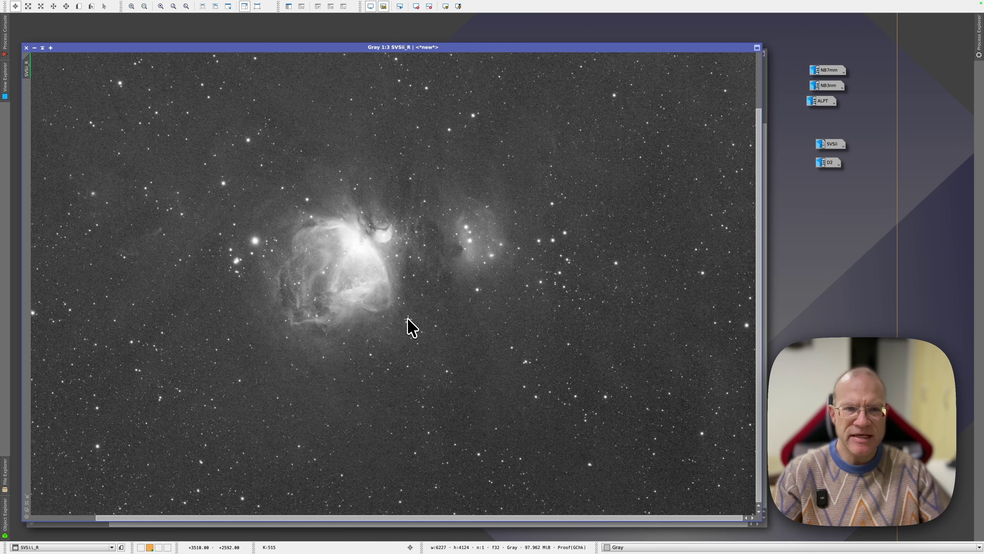
pyautogui.hotkey('ctrl', 'Tab')
pyautogui.hotkey('ctrl', 'Tab')
pyautogui.hotkey('ctrl', 'Tab')
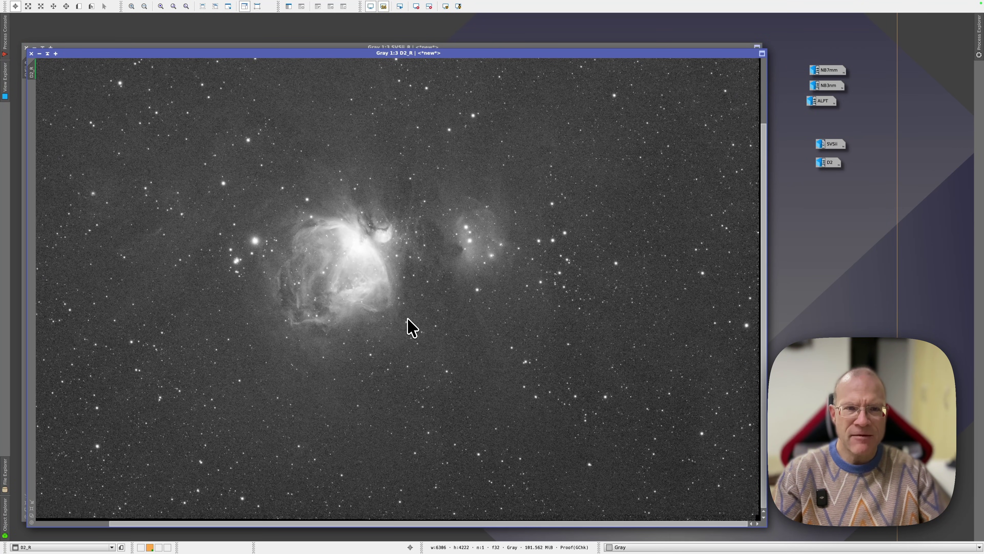
pyautogui.hotkey('ctrl', 'Tab')
pyautogui.hotkey('ctrl', 'Tab')
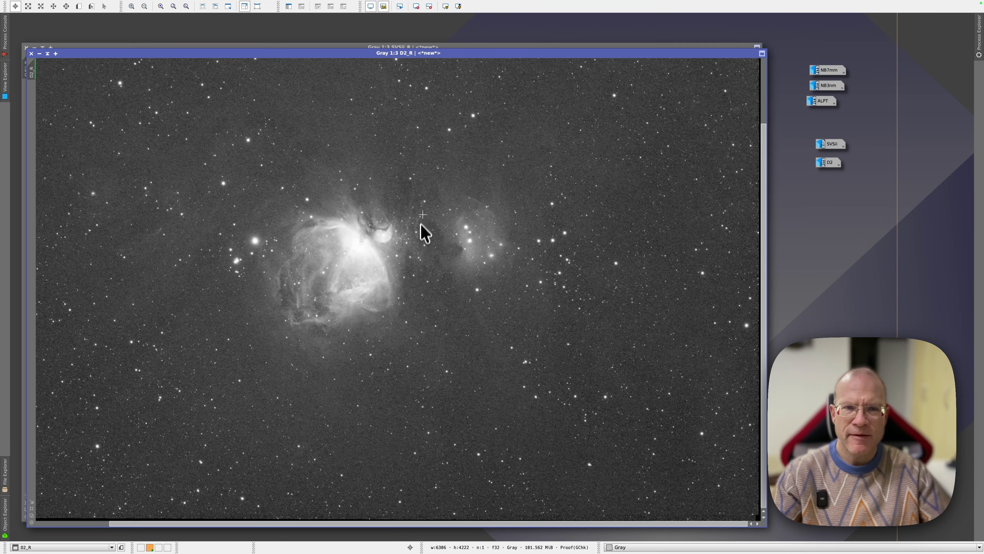
pyautogui.hotkey('ctrl', 'Tab')
pyautogui.hotkey('ctrl', 'Tab')
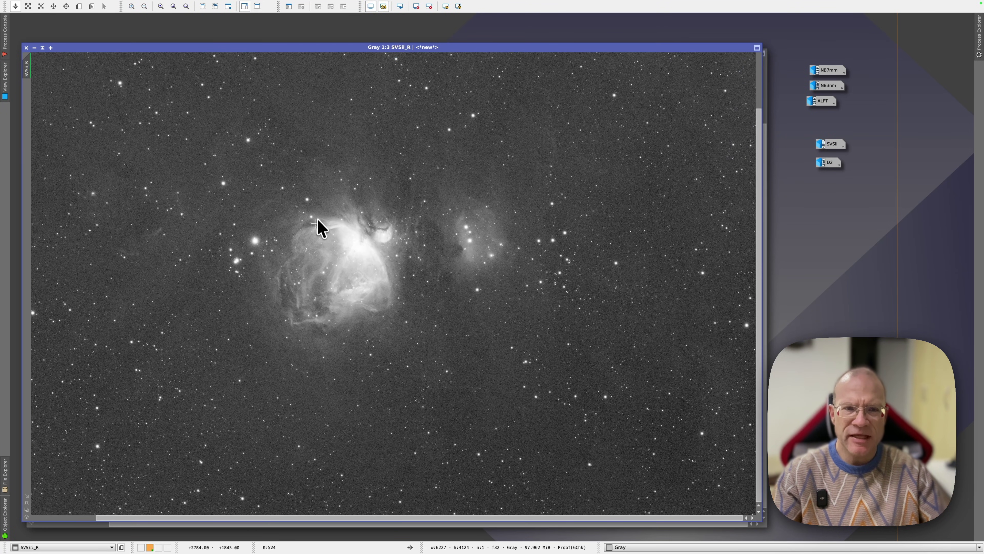
pyautogui.hotkey('ctrl', 'Tab')
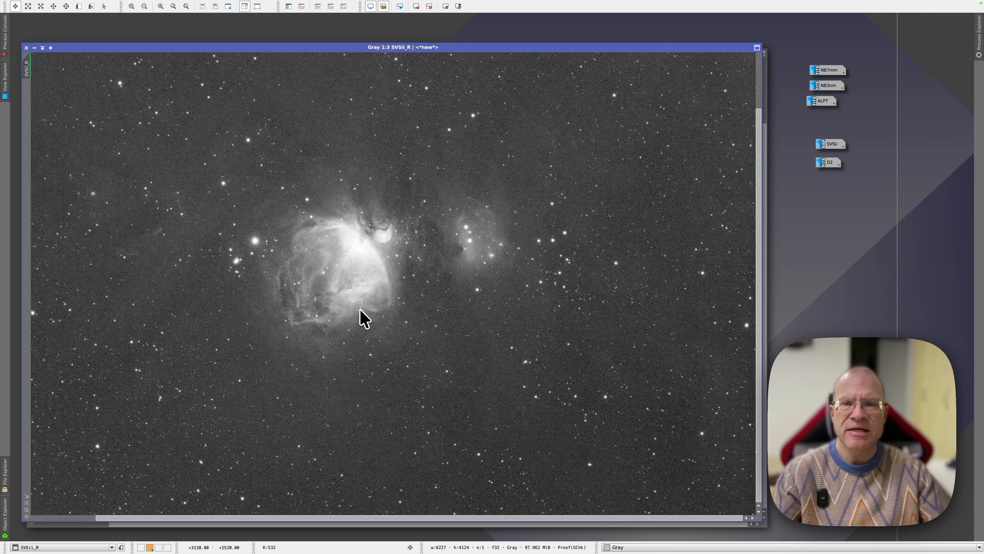
pyautogui.hotkey('ctrl', 'Tab')
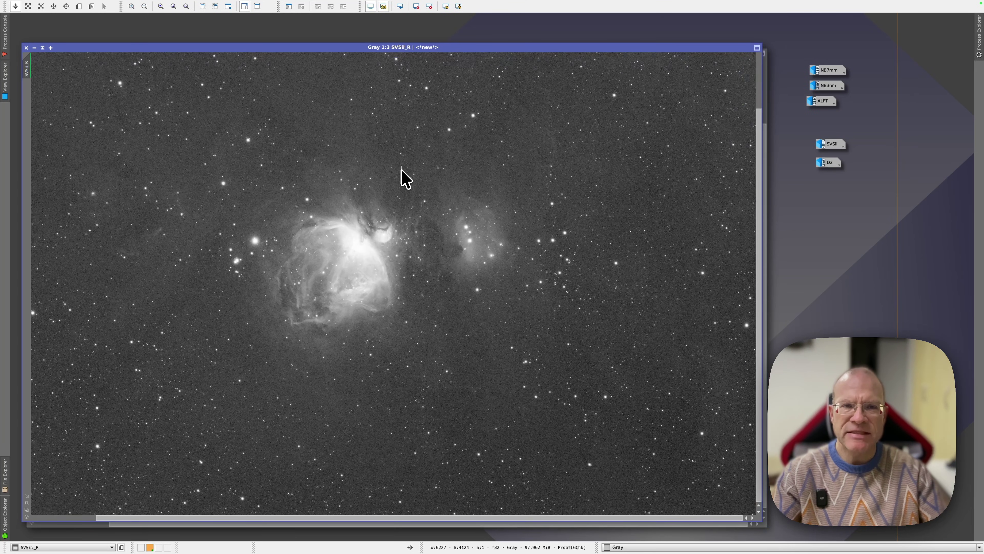